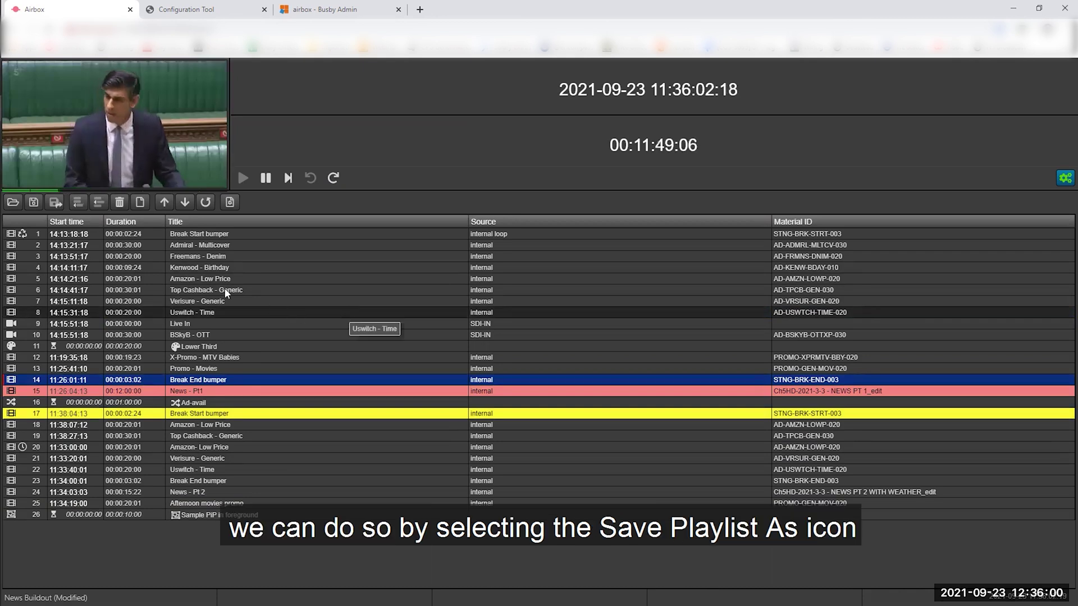
Step: Save the current playlist under the new name 'Demonstration'
left_click(55, 203)
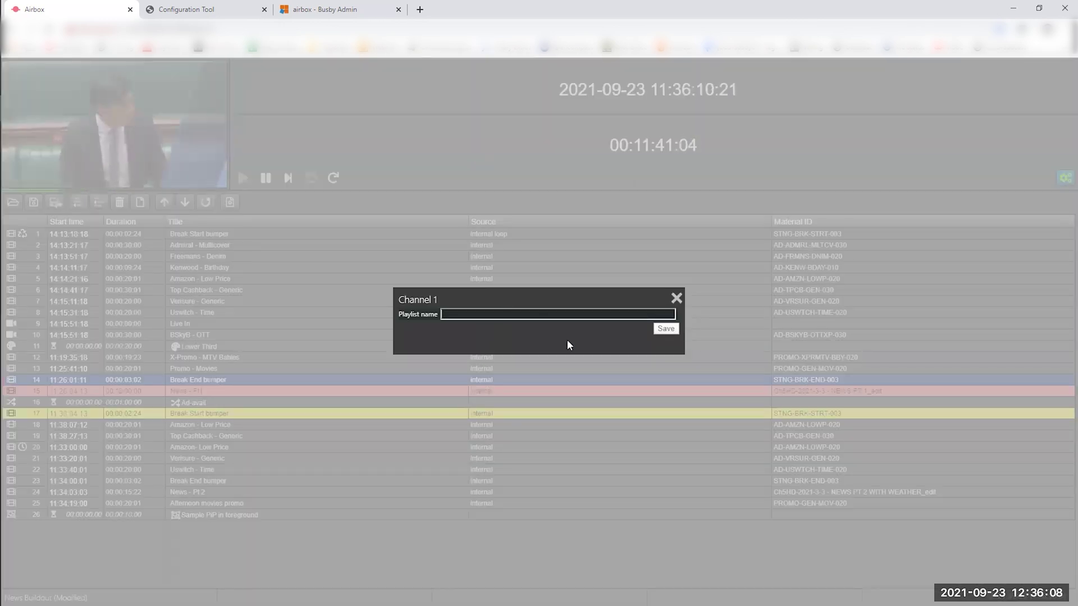
type("Demonstration")
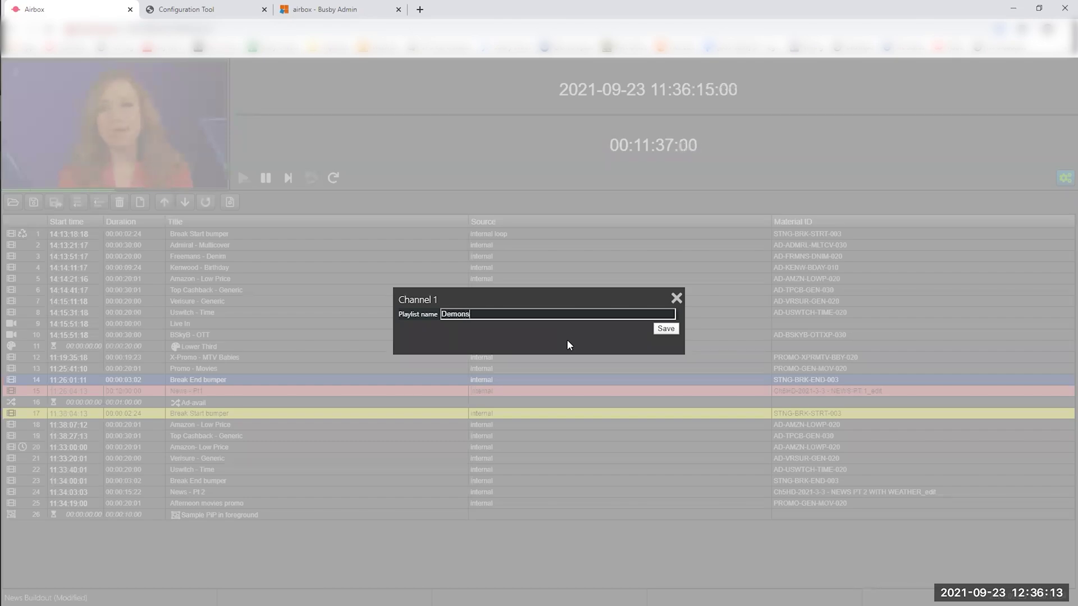
left_click(664, 329)
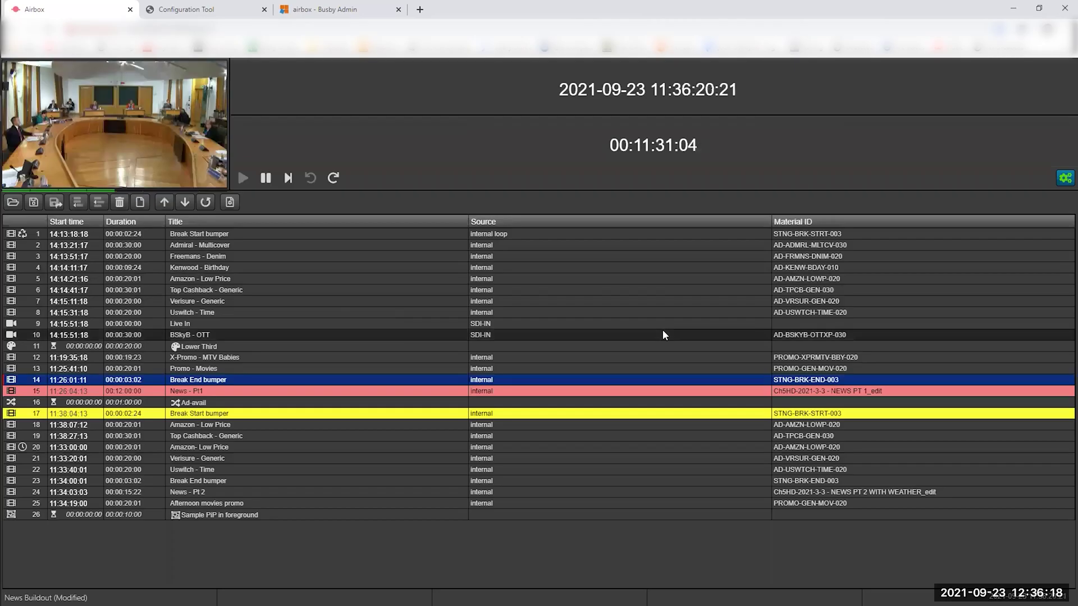
Step: Load the saved Demo List playlist and select the Break Start bumper as the first event
left_click(13, 204)
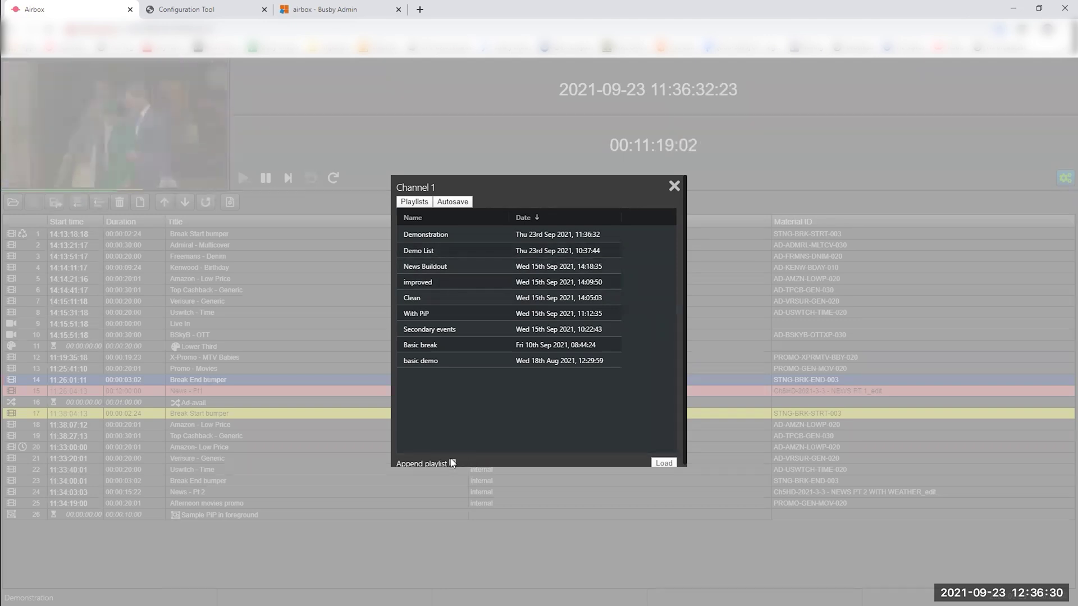
left_click(424, 250)
left_click(423, 250)
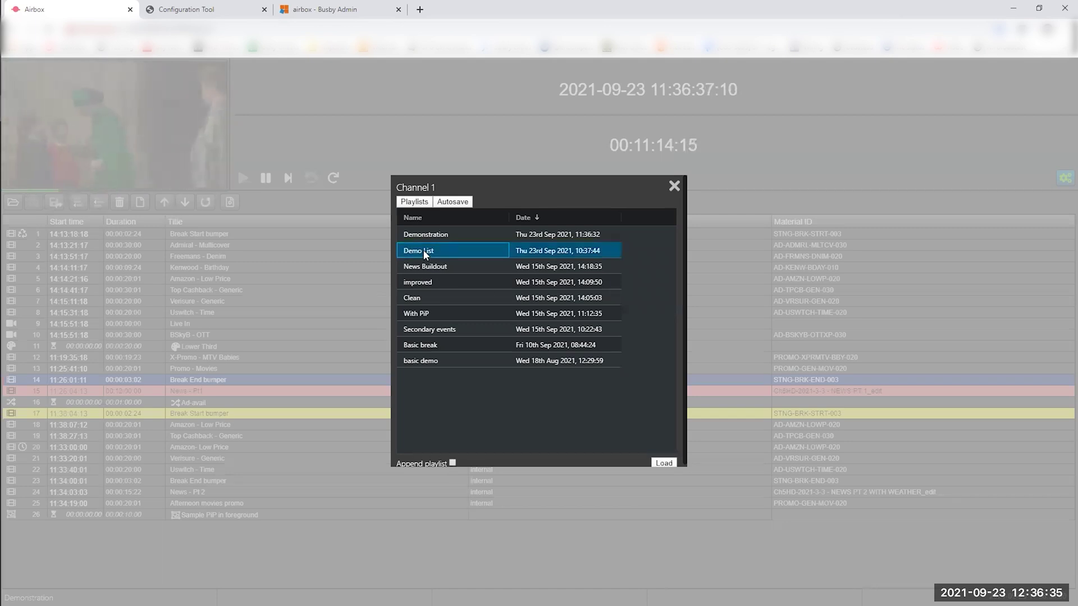
left_click(664, 463)
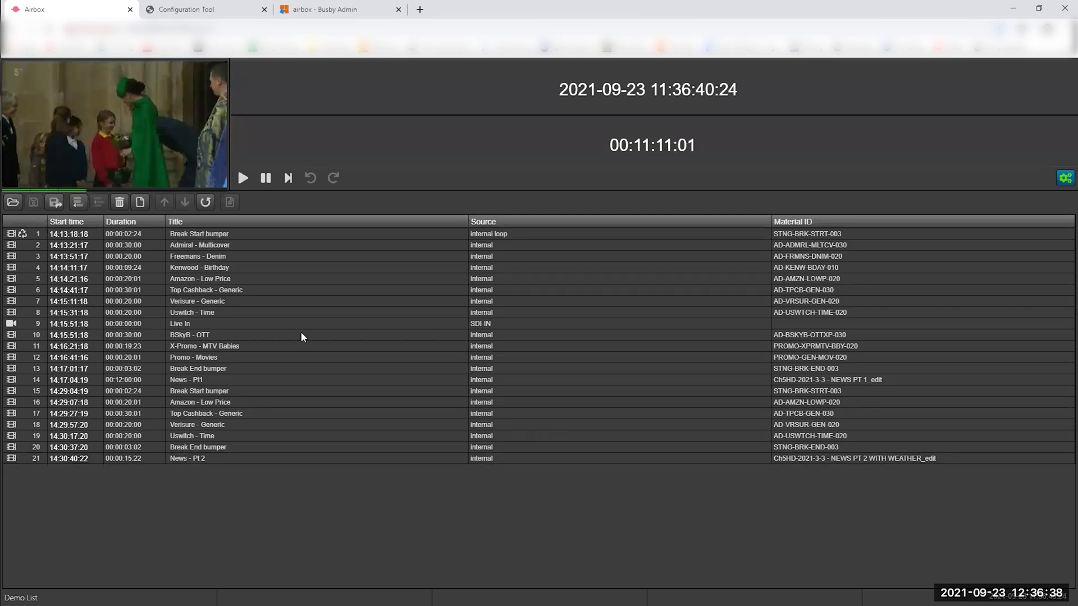
left_click(201, 236)
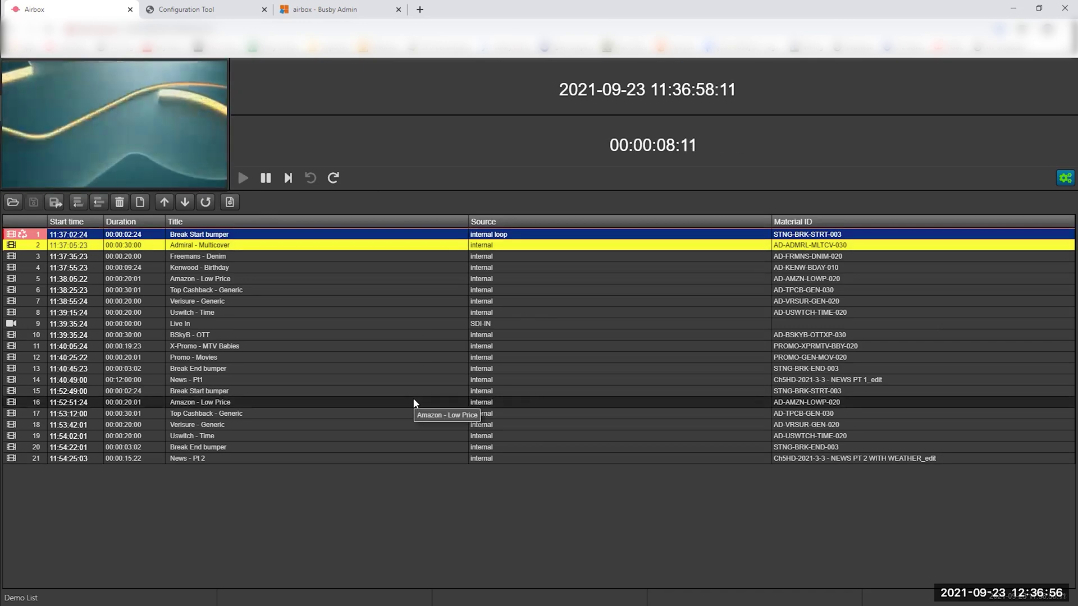
Step: Append the saved 'improved' playlist to the end of the current playlist
left_click(13, 202)
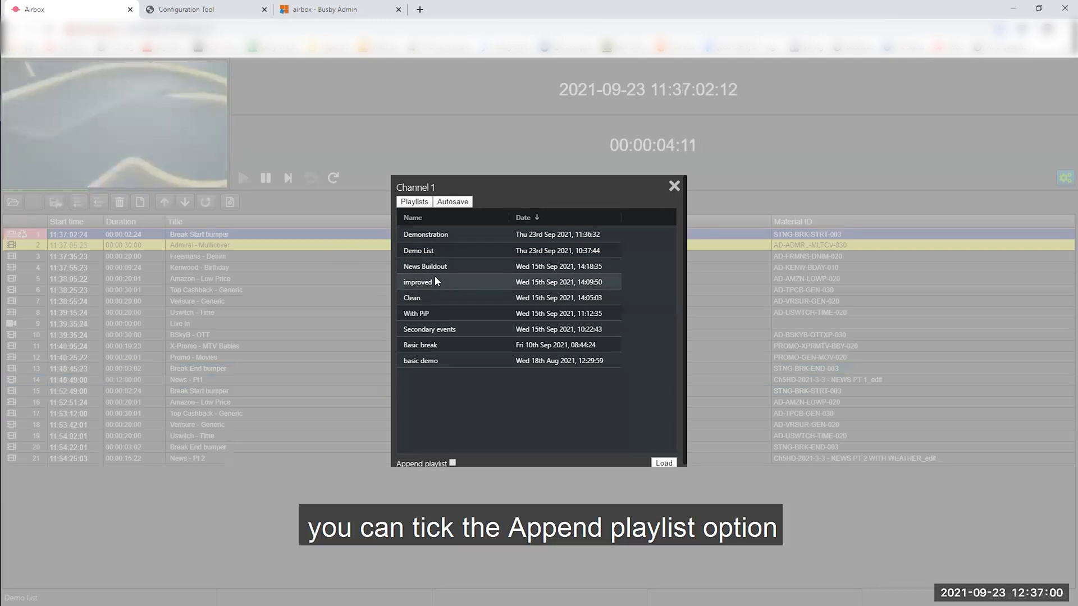
left_click(453, 463)
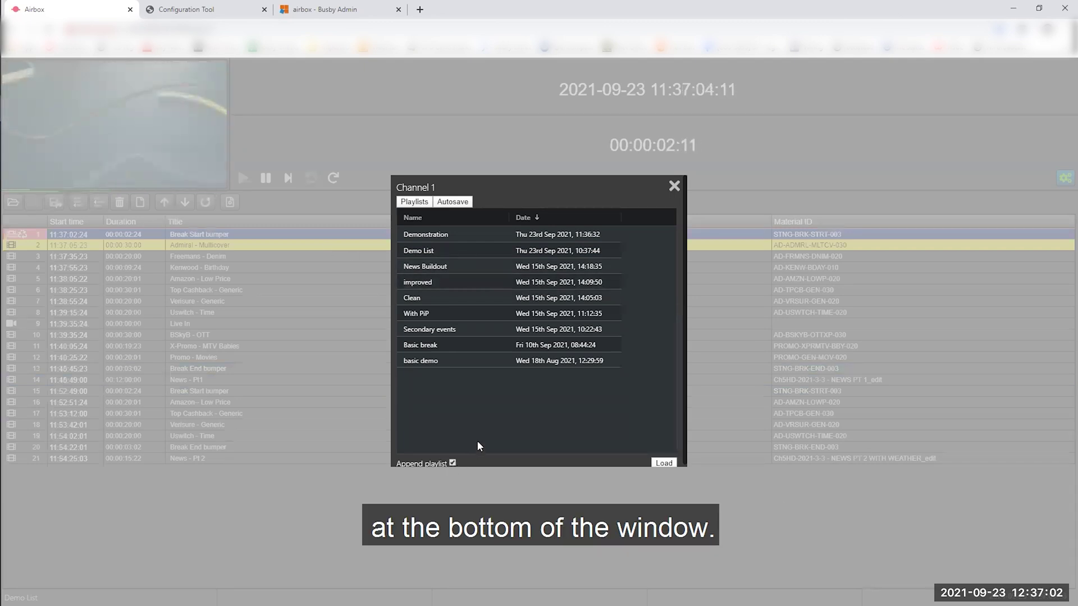
left_click(416, 283)
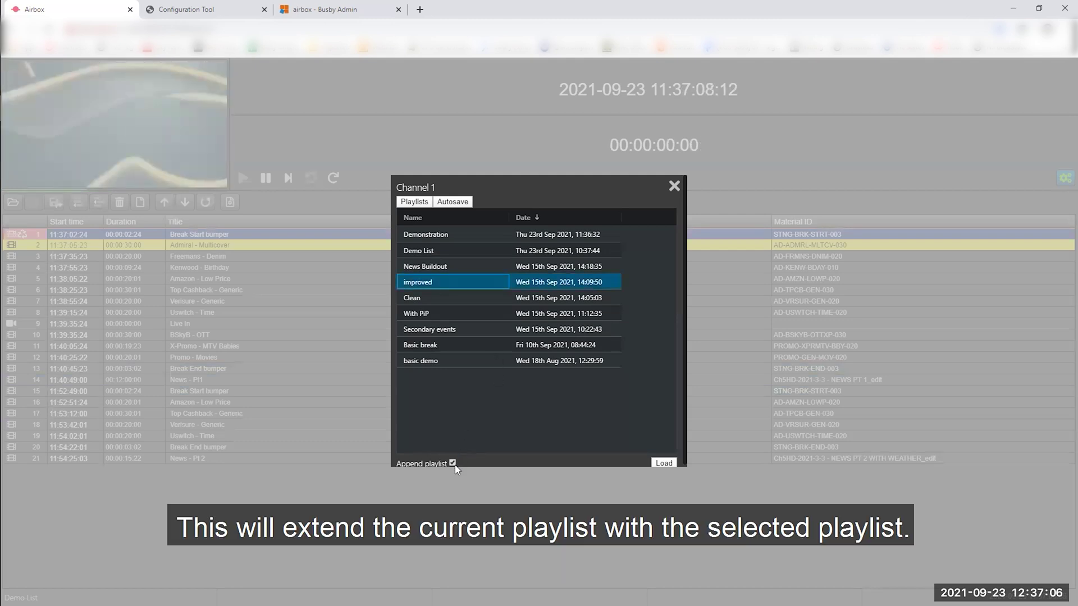
left_click(667, 461)
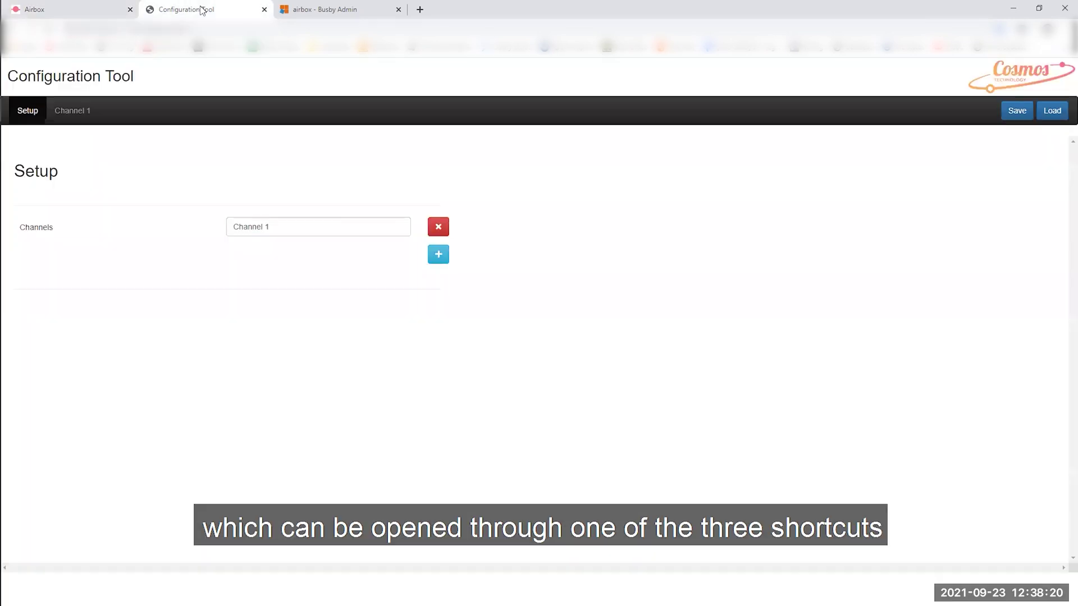
Step: Show Channel 1's General settings in the Configuration Tool
left_click(202, 11)
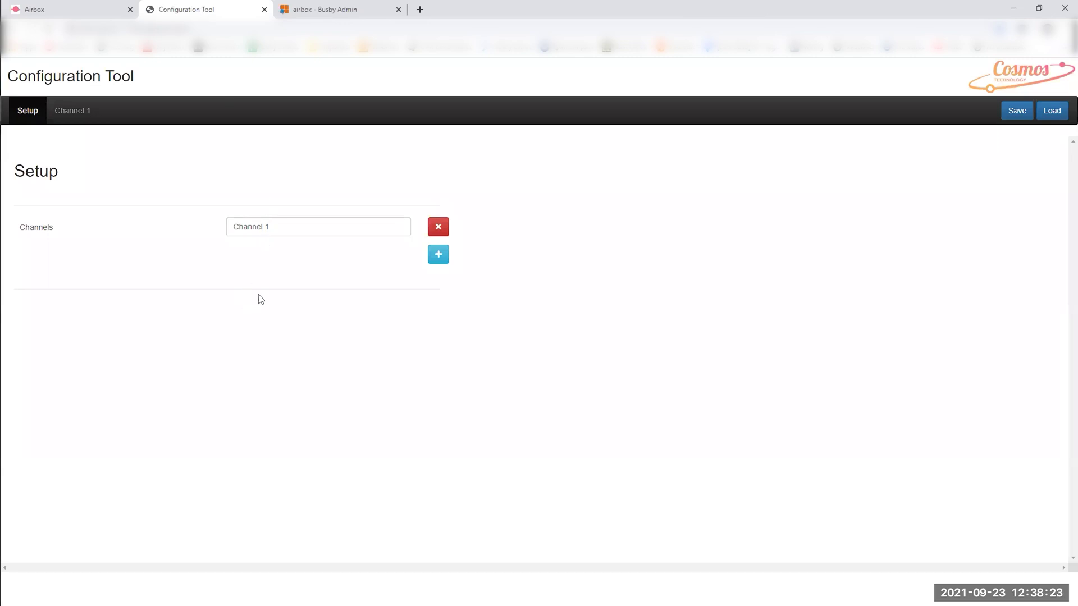
left_click(77, 113)
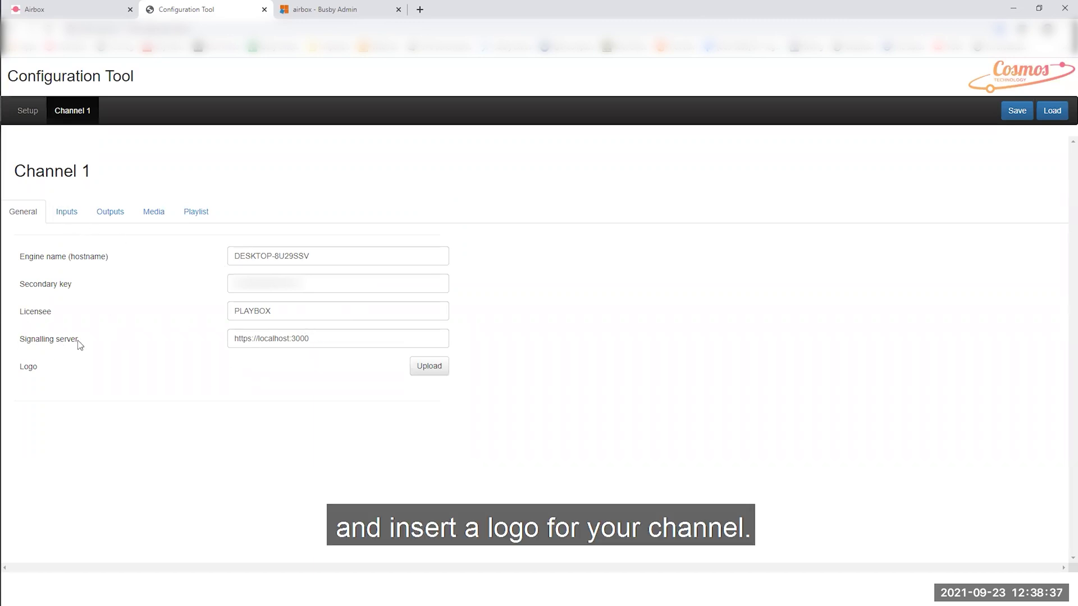
Step: Add a second Channel 1 input of type UDP named Stream In
left_click(67, 212)
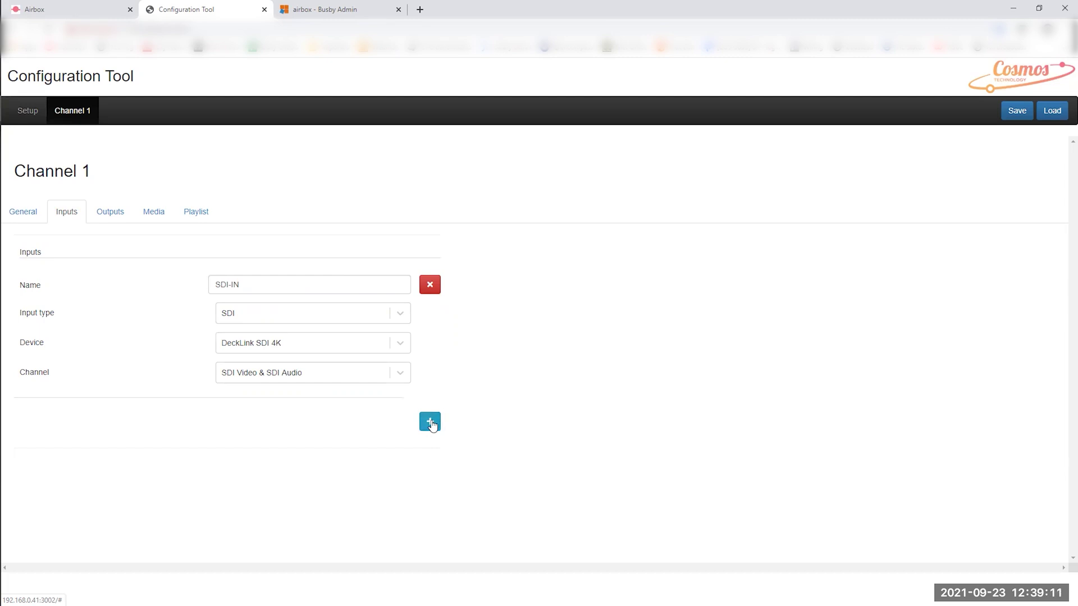
left_click(430, 422)
left_click(365, 460)
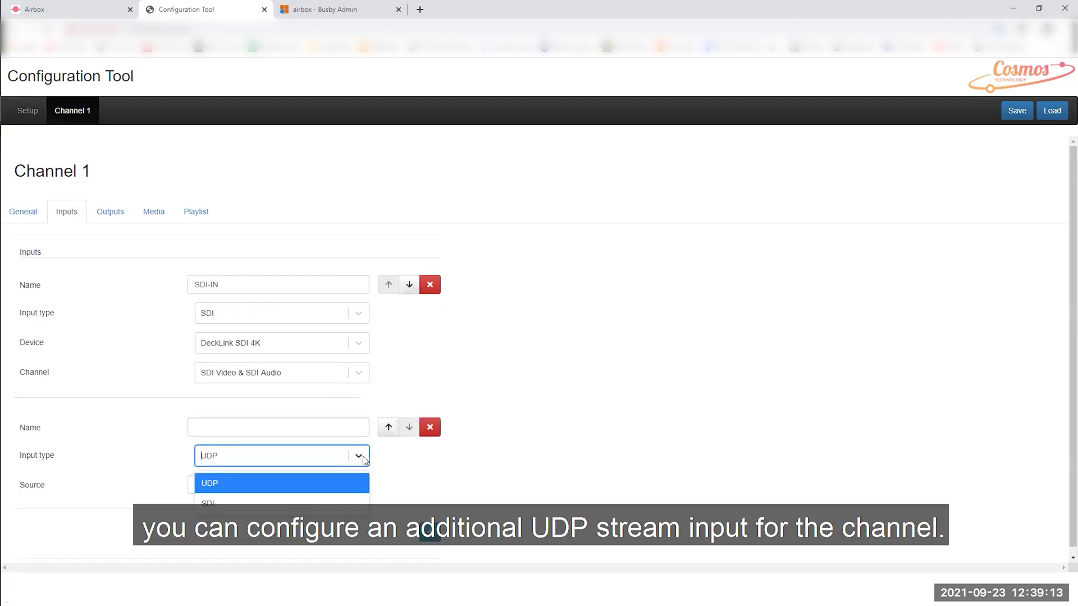
left_click(328, 486)
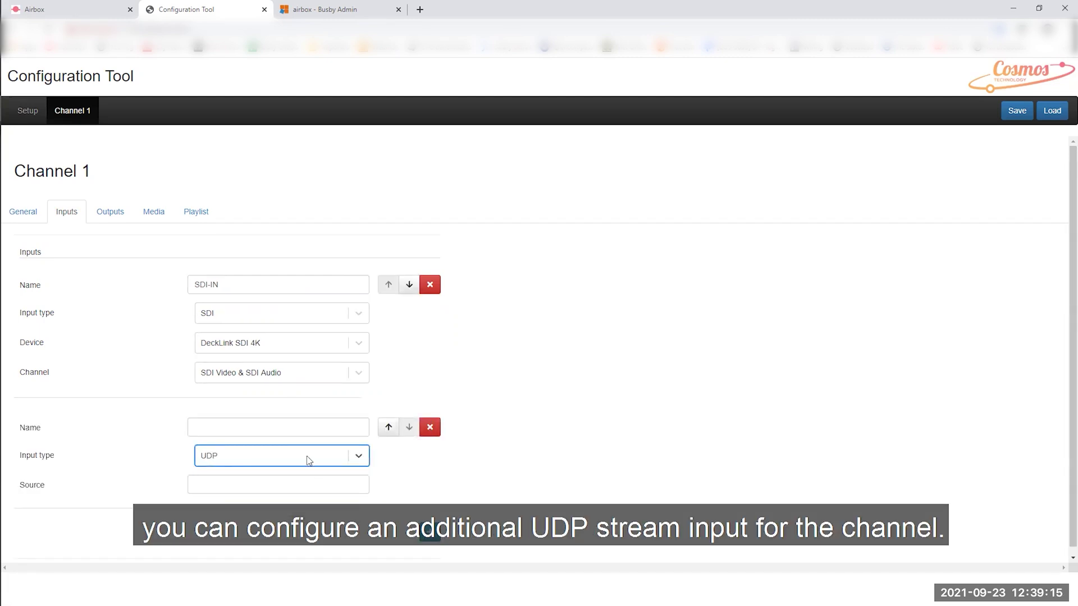
type("Stream In")
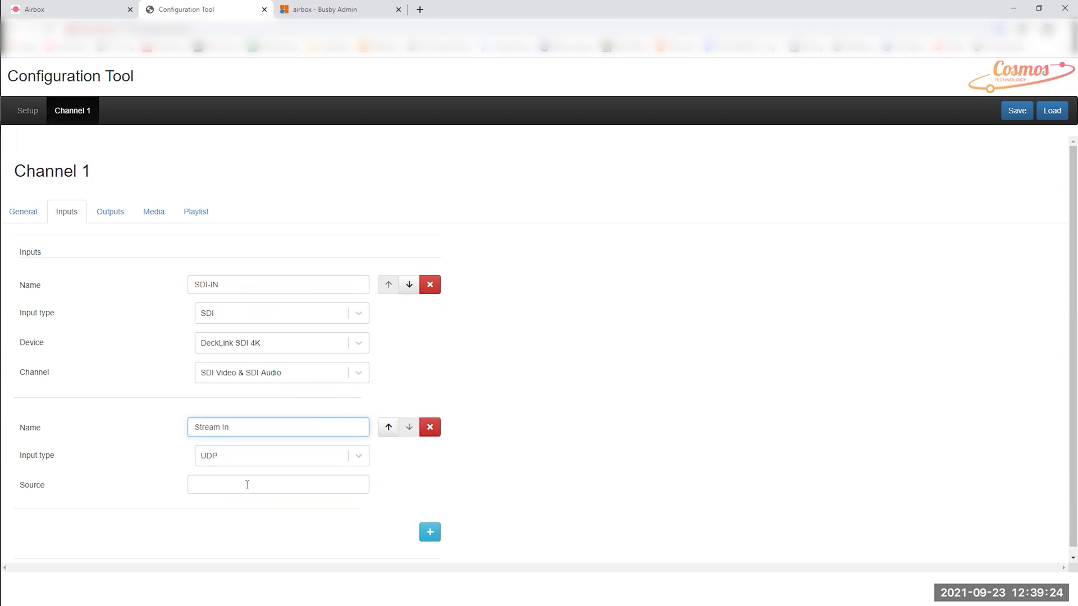
key("Tab")
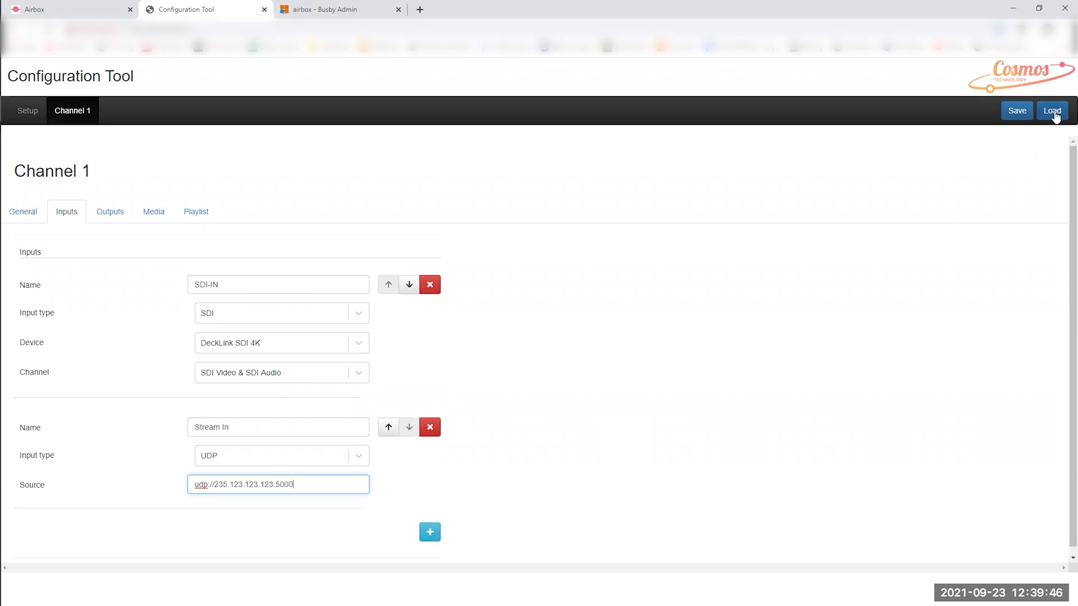
Step: Save the Channel 1 configuration as version 5
left_click(1018, 112)
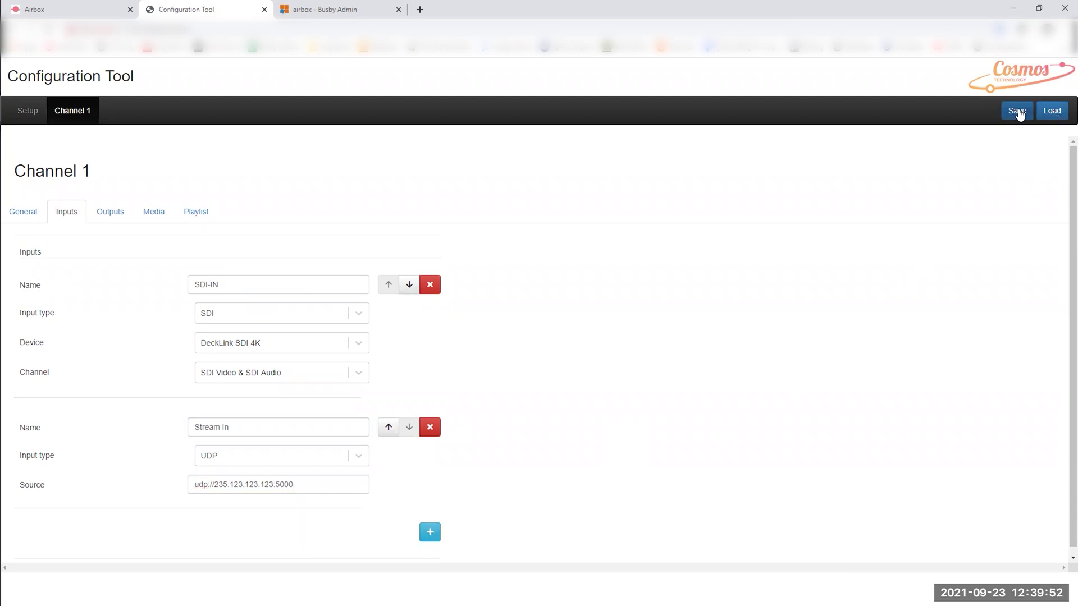
left_click(1018, 113)
left_click(113, 213)
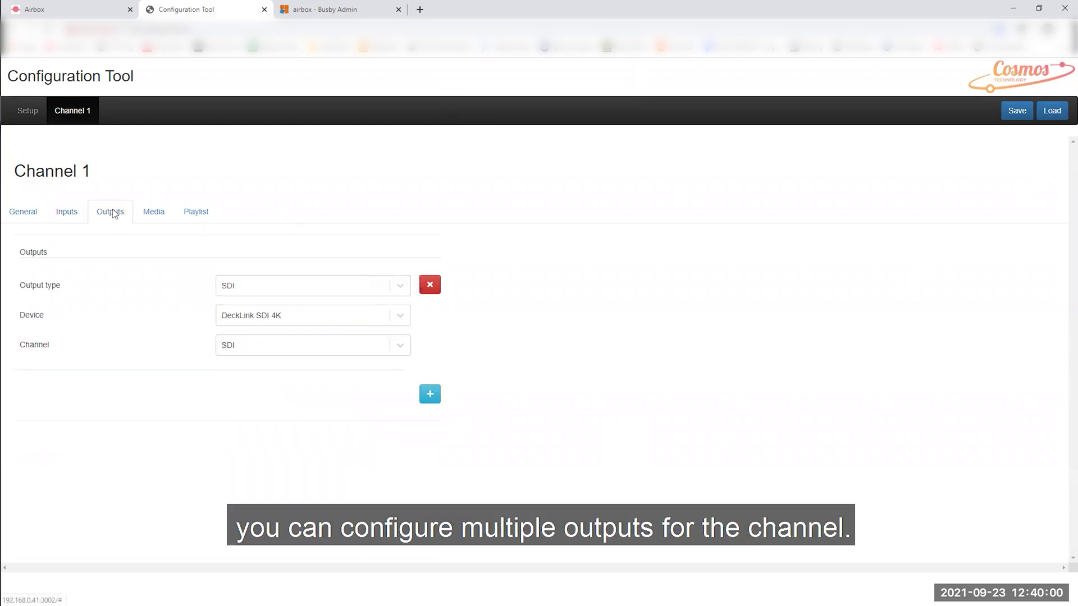
Step: Add a second UDP output with destination udp://235.123.123.234:5000
left_click(430, 394)
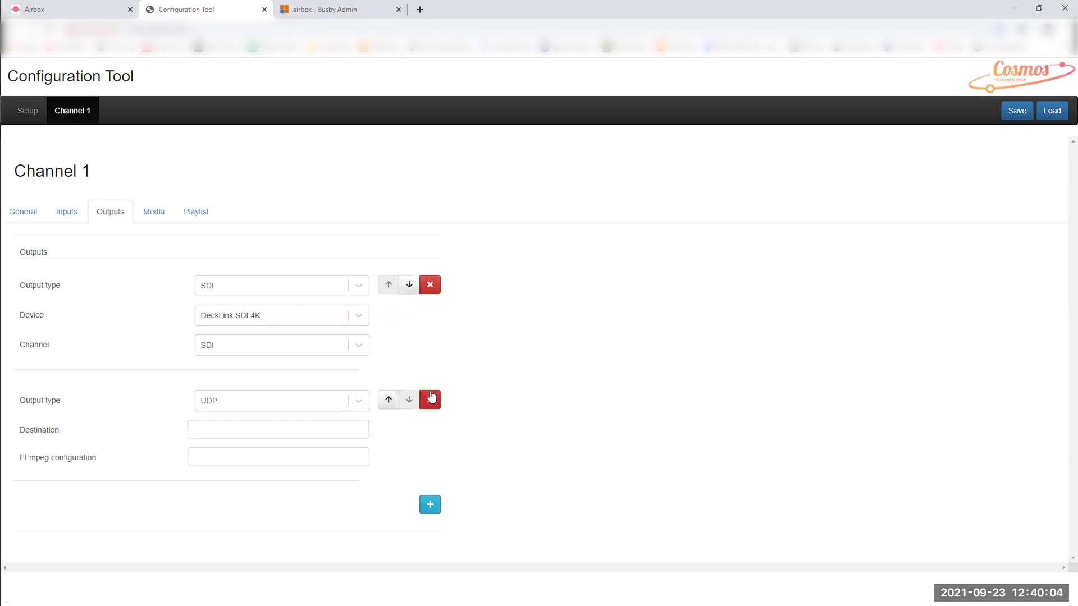
left_click(353, 402)
left_click(306, 426)
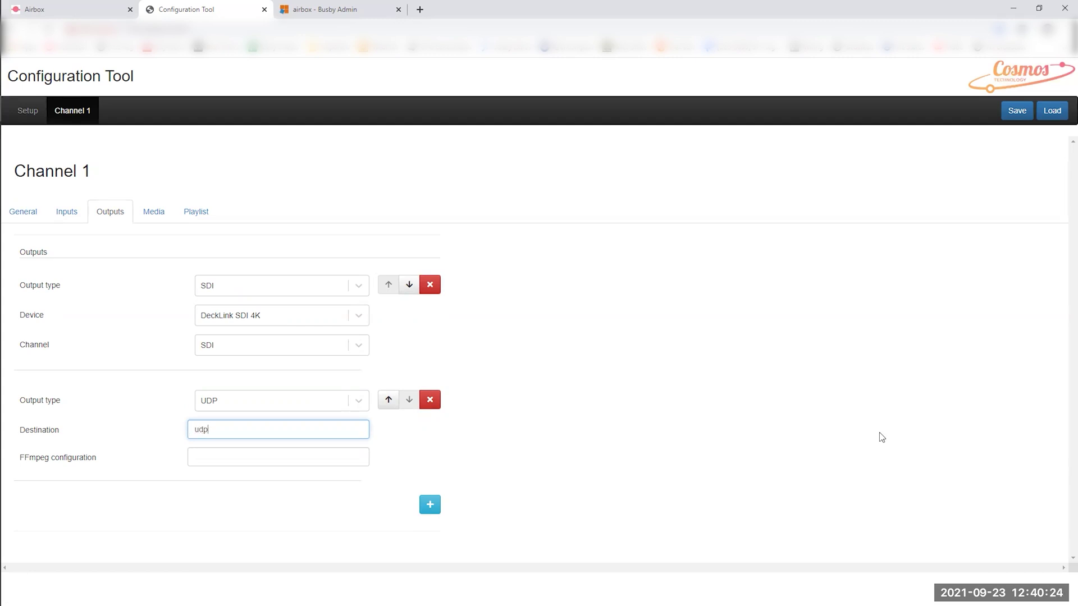
type("udp://235.123.123.234:5000")
Step: Add a remote media location named NAS with store folder 192.168.0.241\public
left_click(145, 219)
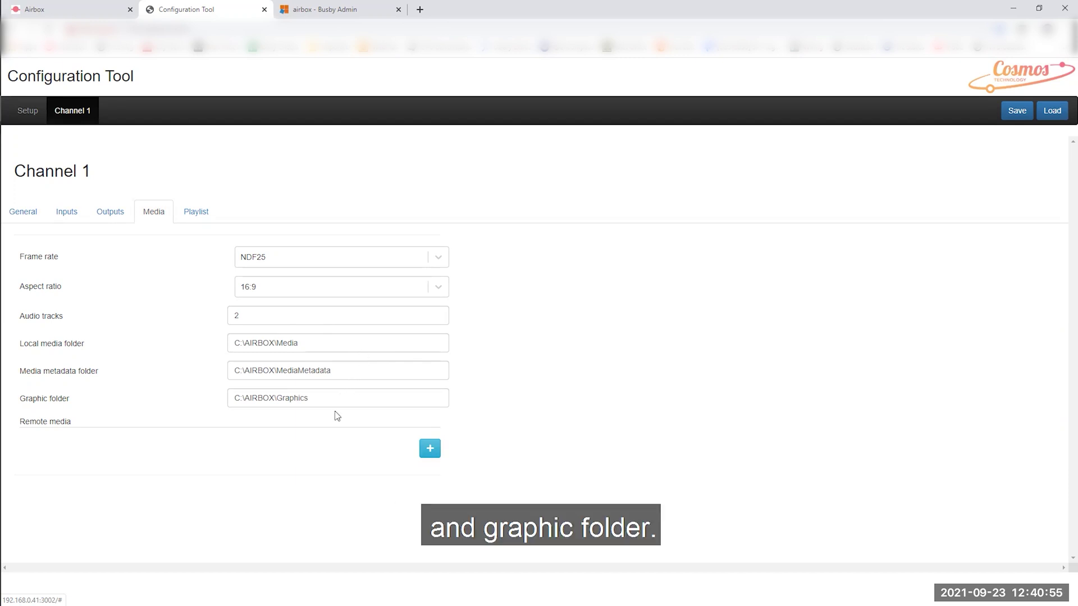
left_click(429, 449)
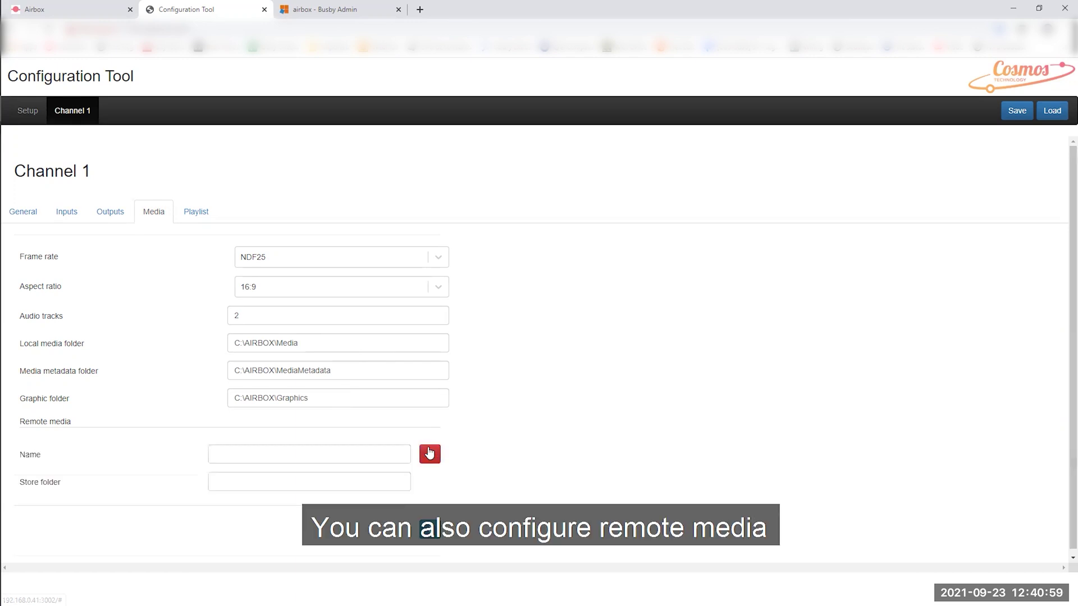
left_click(359, 454)
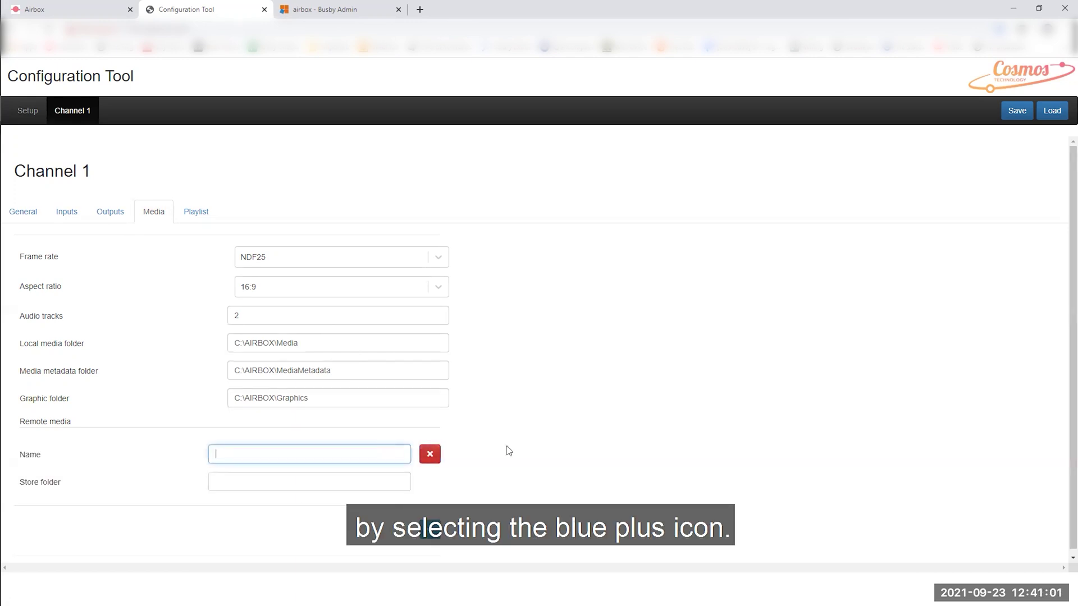
type("NAS")
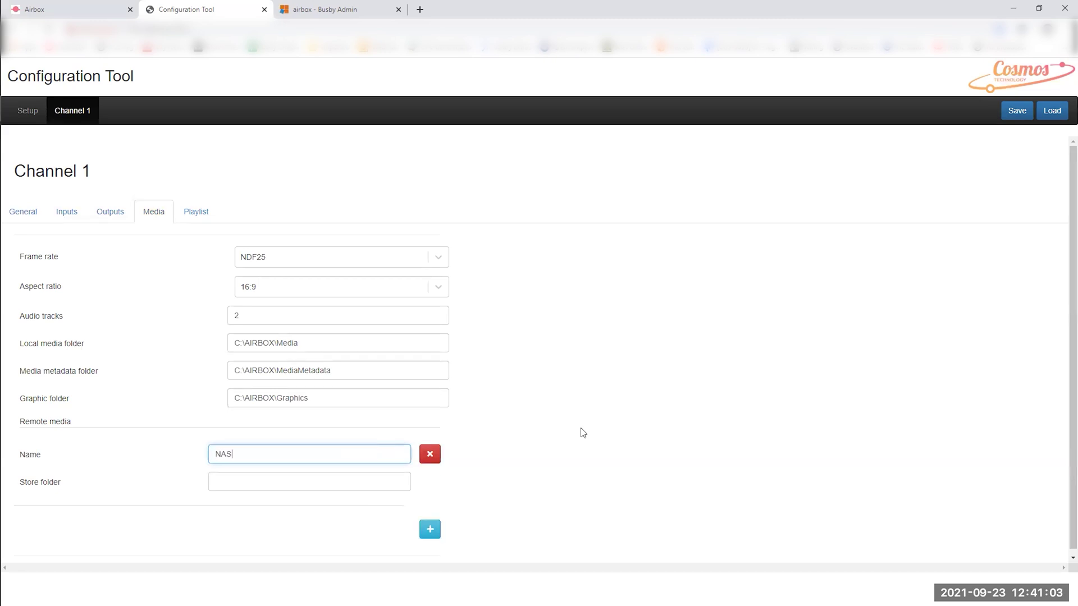
left_click(368, 480)
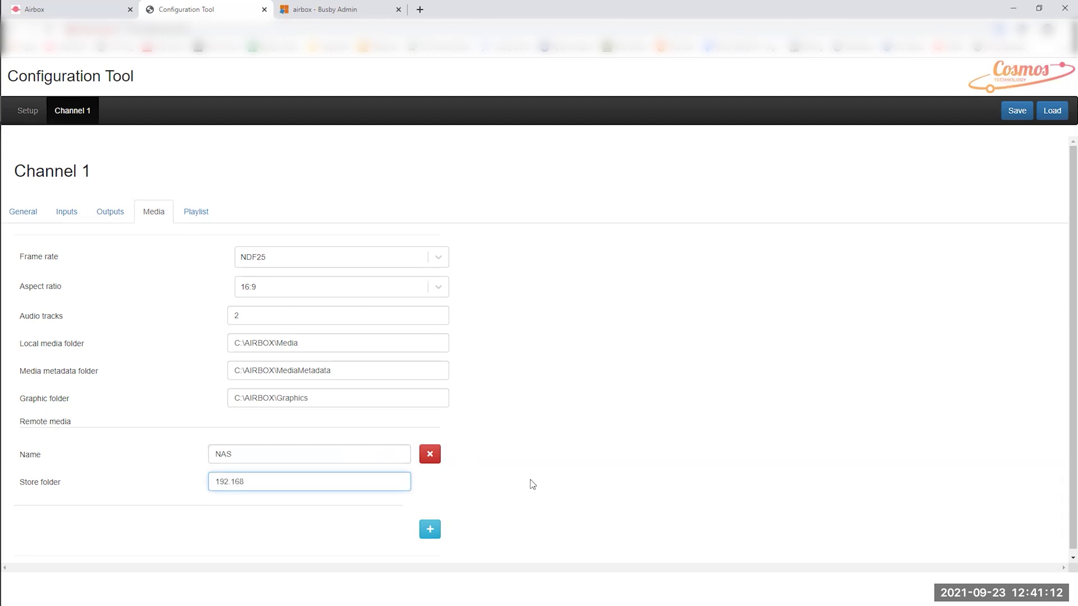
left_click(434, 544)
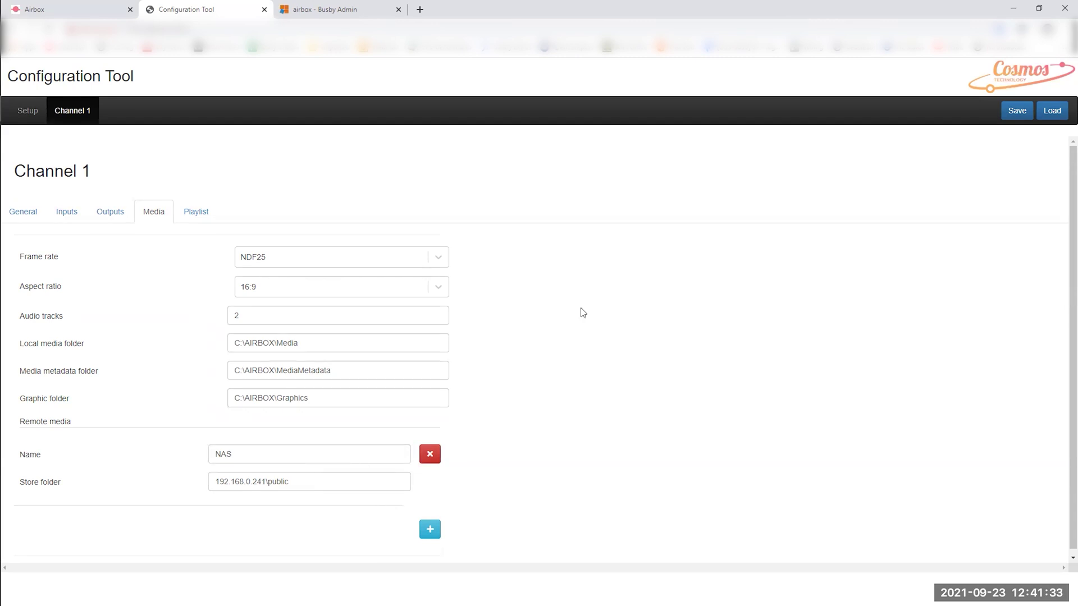
Step: In Channel 1's Playlist settings, add and remove empty material and event user fields
left_click(196, 215)
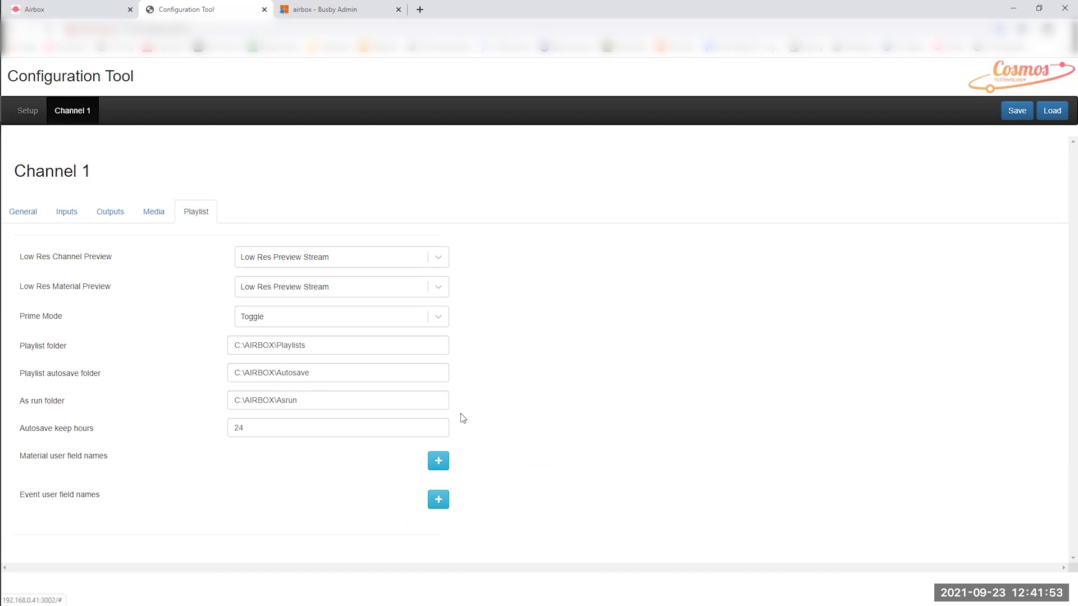
left_click(443, 465)
left_click(443, 464)
left_click(438, 499)
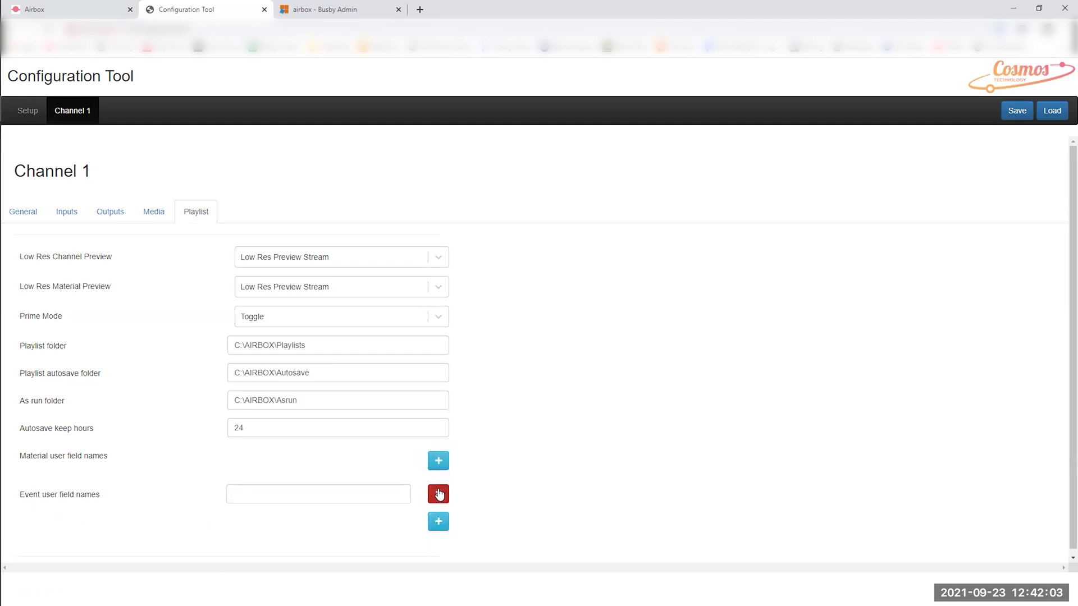
left_click(439, 494)
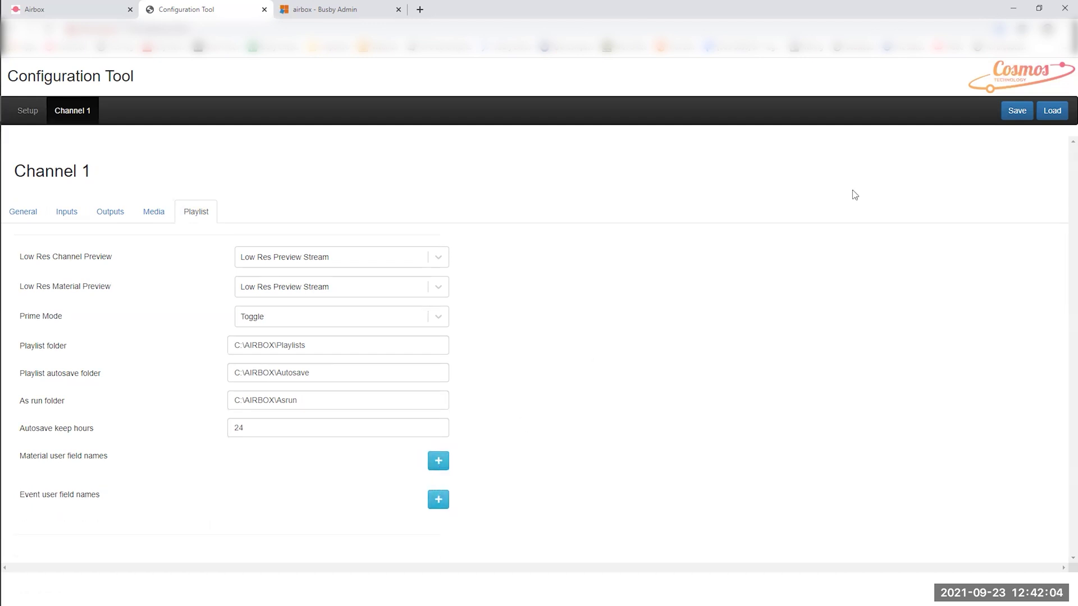
Step: Reload configuration version v5, then bring up the Busby Admin service monitor
left_click(1050, 111)
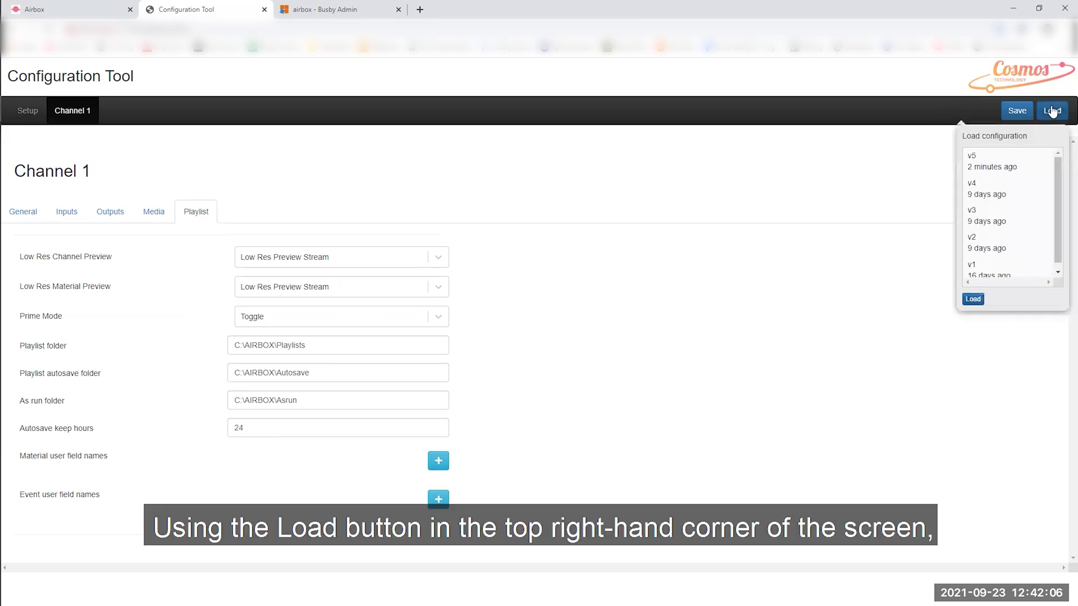
left_click(983, 168)
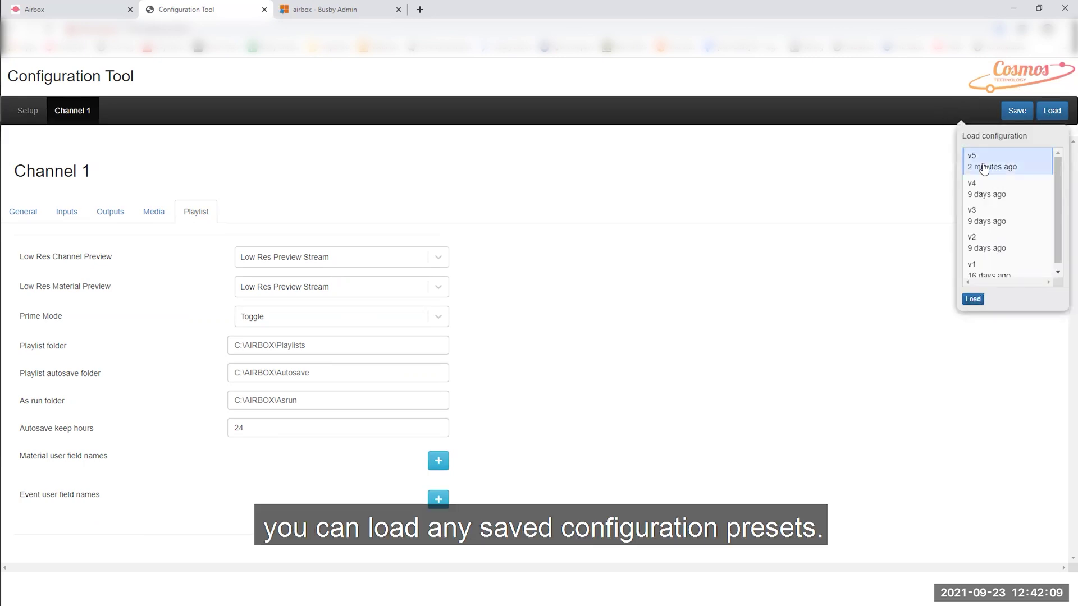
left_click(975, 299)
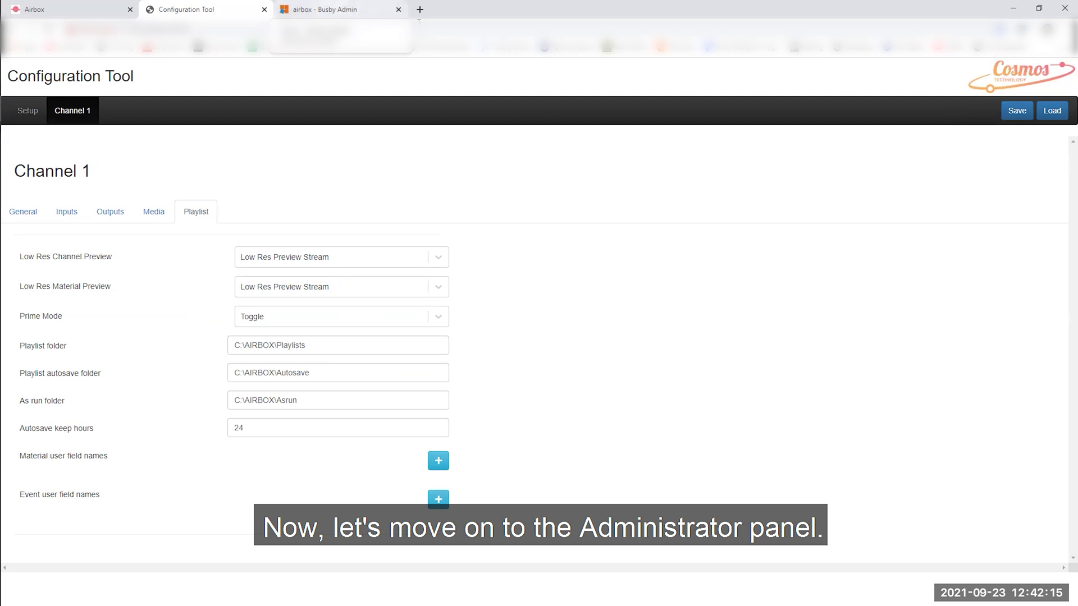
left_click(331, 9)
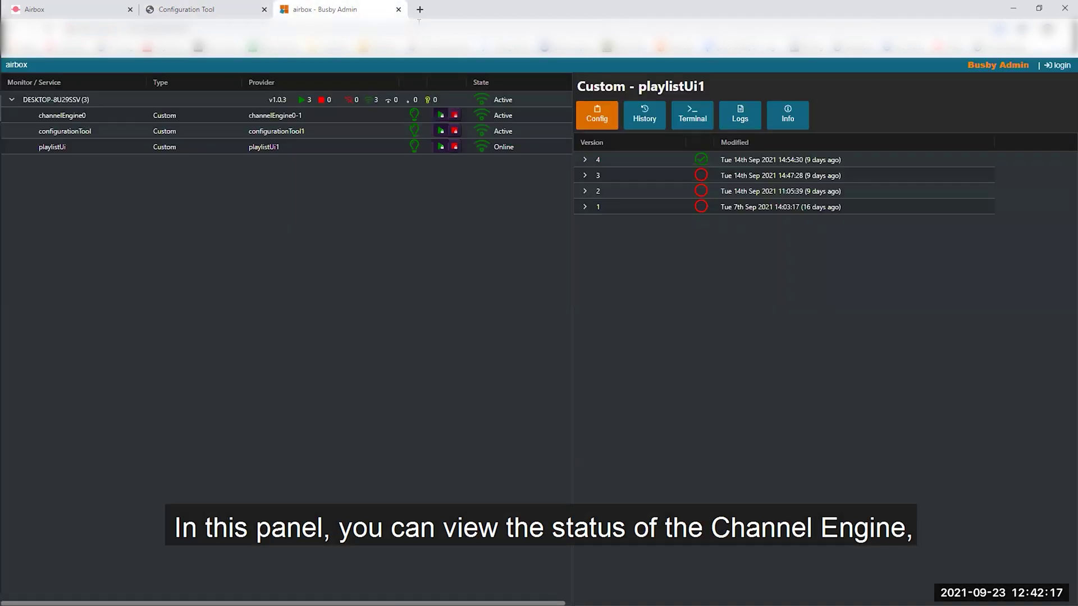